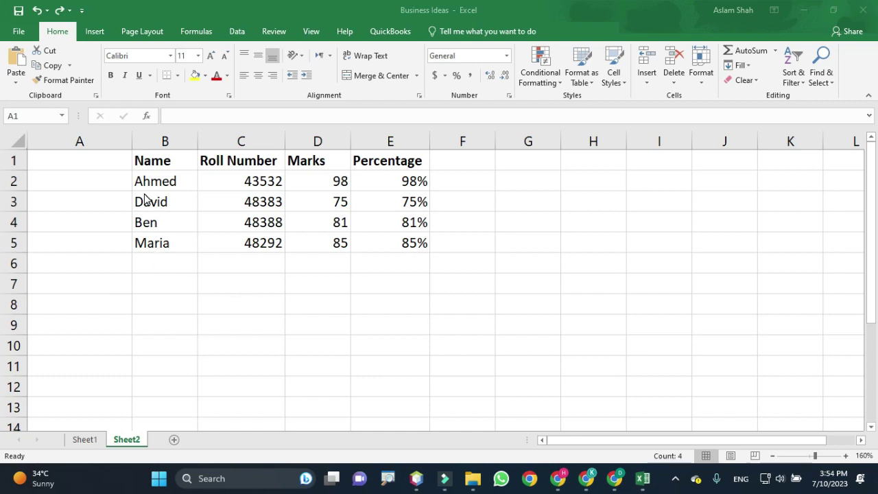
# Step: Add filter drop-downs to the header row of the student table in row 1
pyautogui.moveTo(163, 161); pyautogui.dragTo(381, 265)
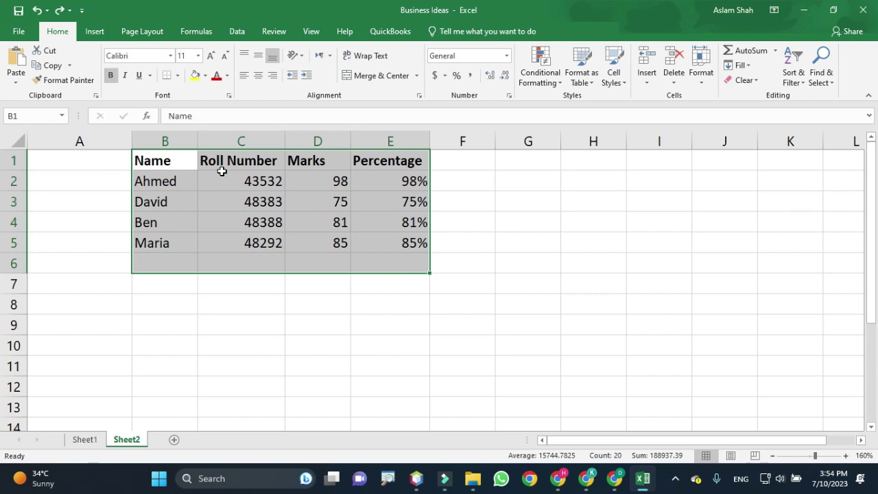
pyautogui.click(242, 141)
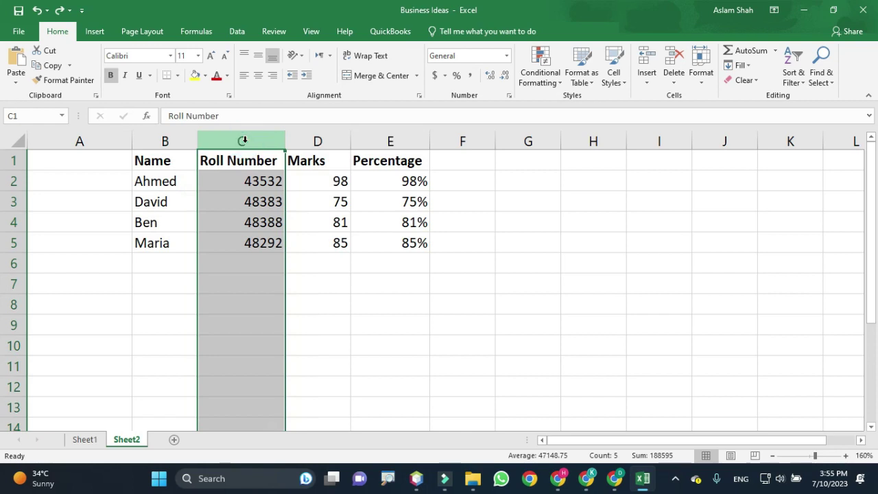
pyautogui.moveTo(150, 161); pyautogui.dragTo(427, 247)
pyautogui.click(264, 142)
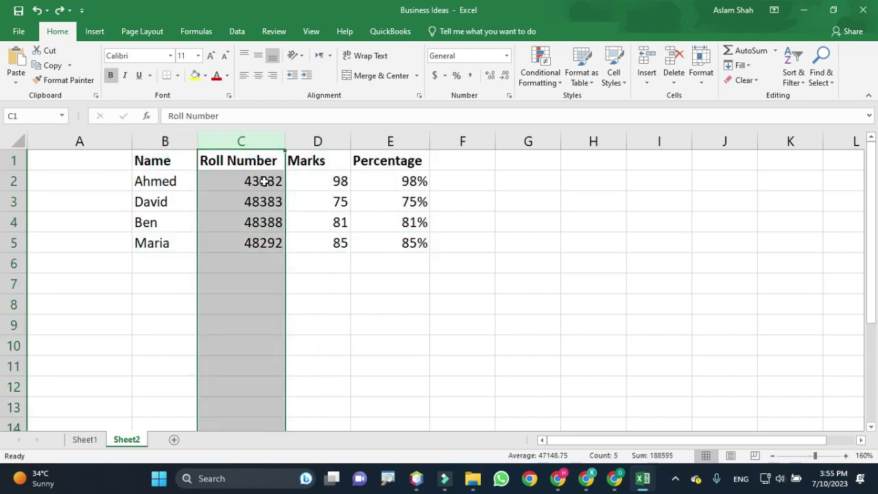
pyautogui.click(11, 160)
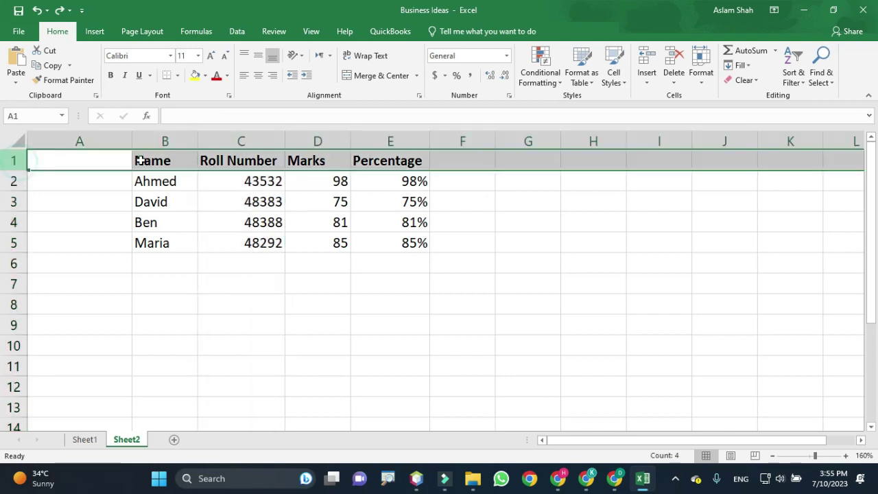
pyautogui.click(796, 81)
pyautogui.click(810, 144)
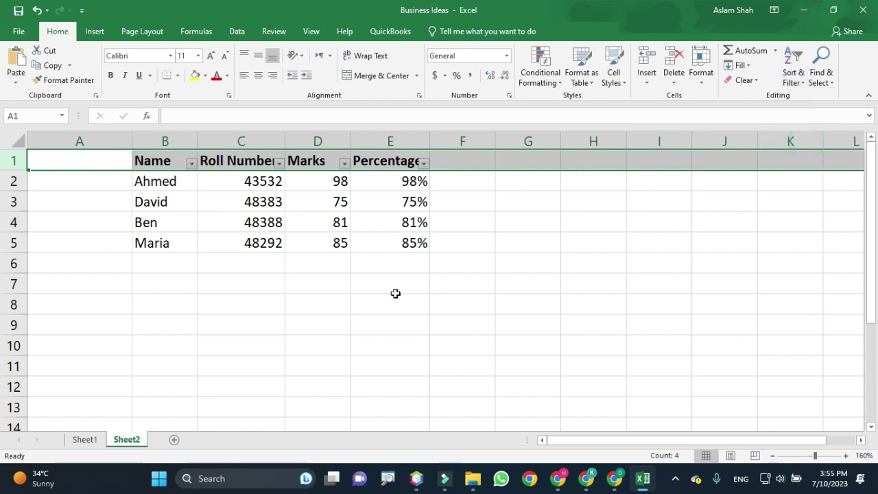
pyautogui.click(138, 160)
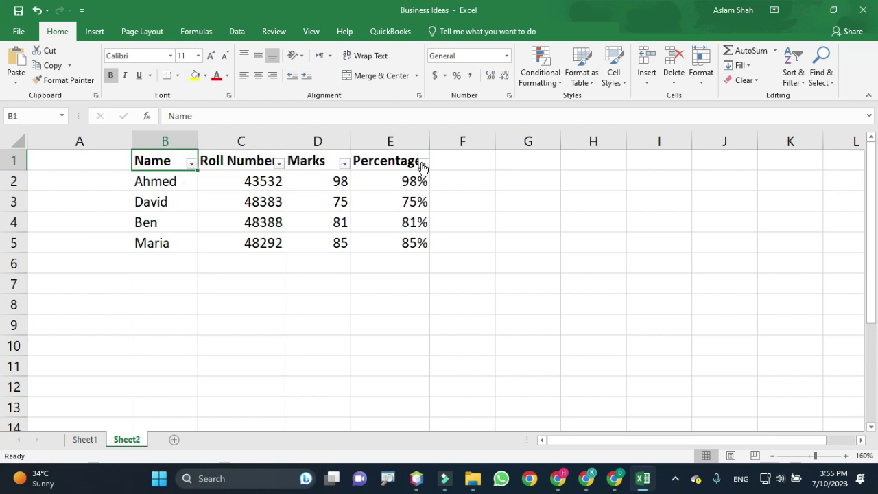
# Step: Sort the table by Roll Number from smallest to largest and check the order of the roll numbers
pyautogui.click(11, 160)
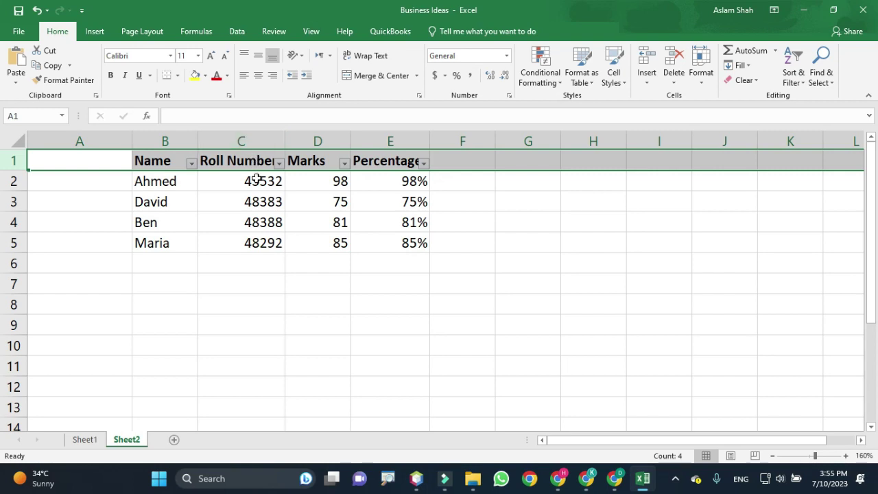
pyautogui.click(266, 139)
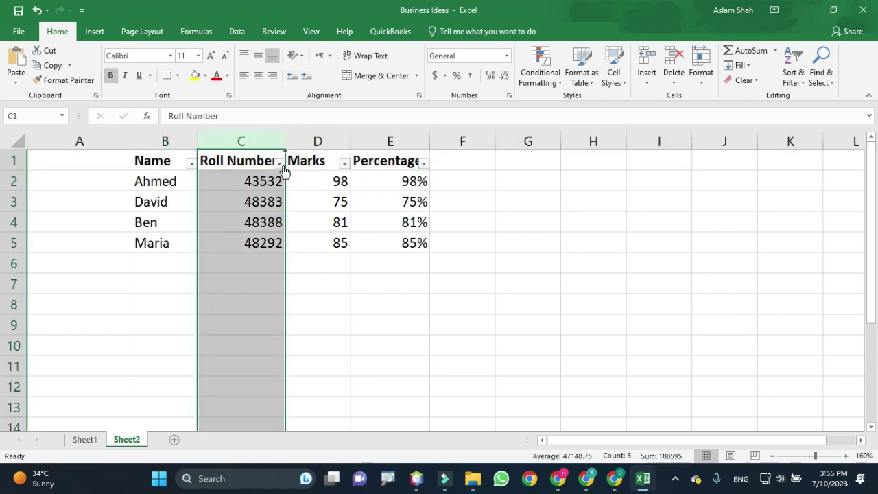
pyautogui.click(280, 166)
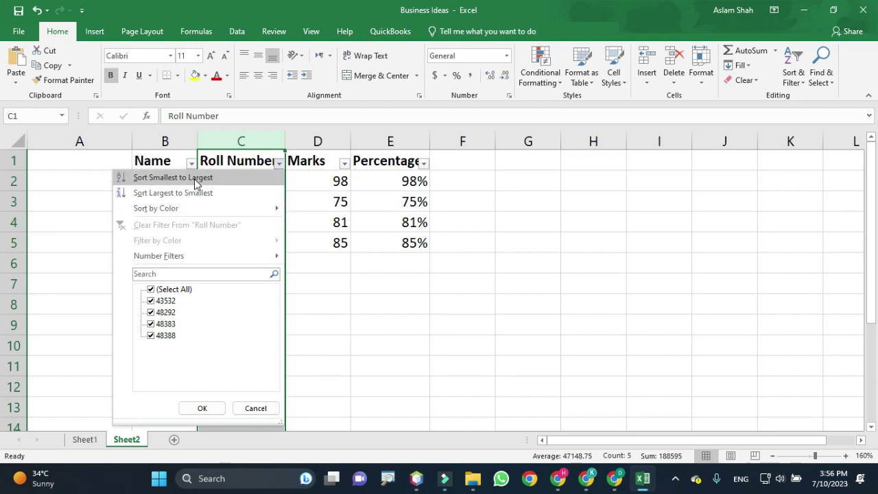
pyautogui.click(195, 178)
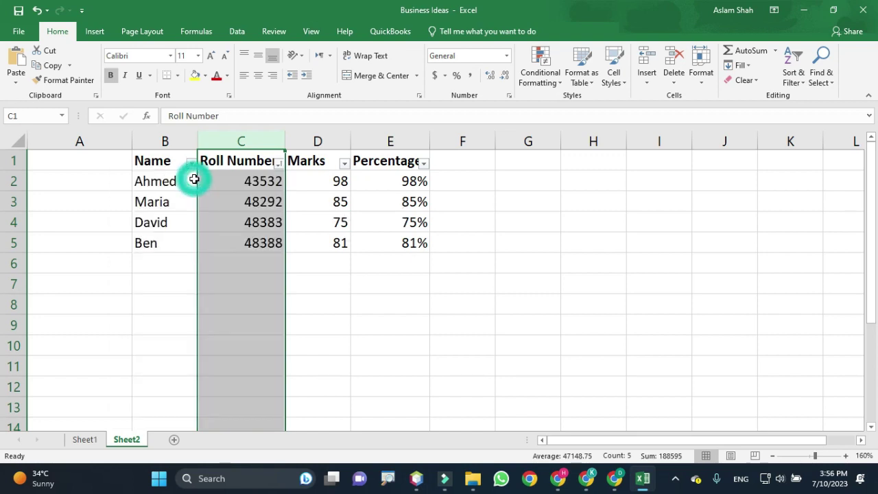
pyautogui.click(260, 184)
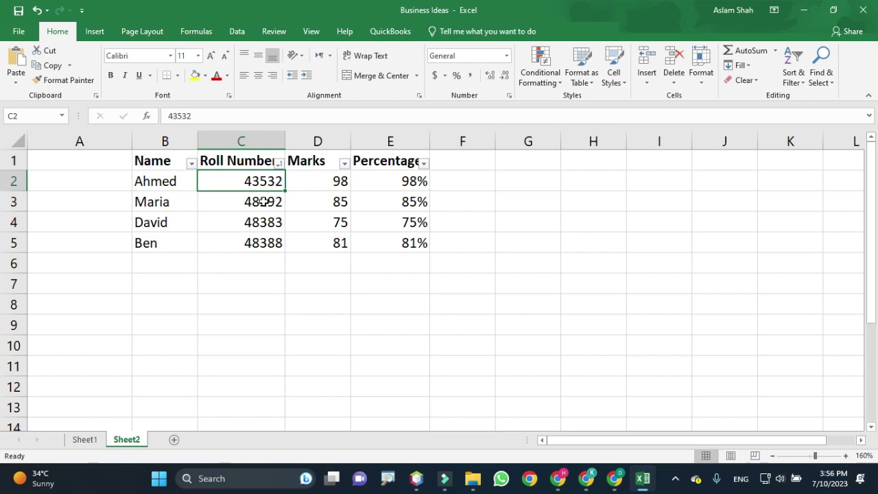
pyautogui.click(258, 225)
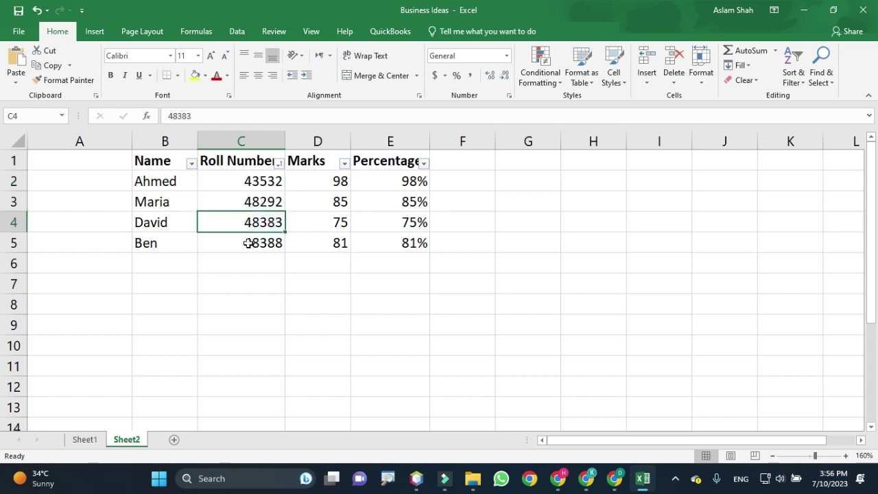
pyautogui.click(246, 241)
pyautogui.moveTo(249, 262); pyautogui.dragTo(260, 422)
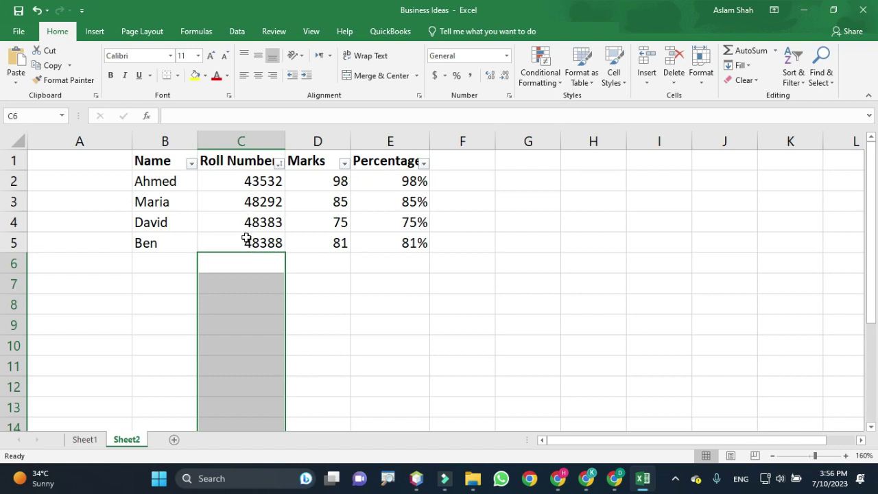
# Step: Sort the table by Roll Number from largest to smallest and check the first and last entries
pyautogui.click(248, 181)
pyautogui.click(280, 165)
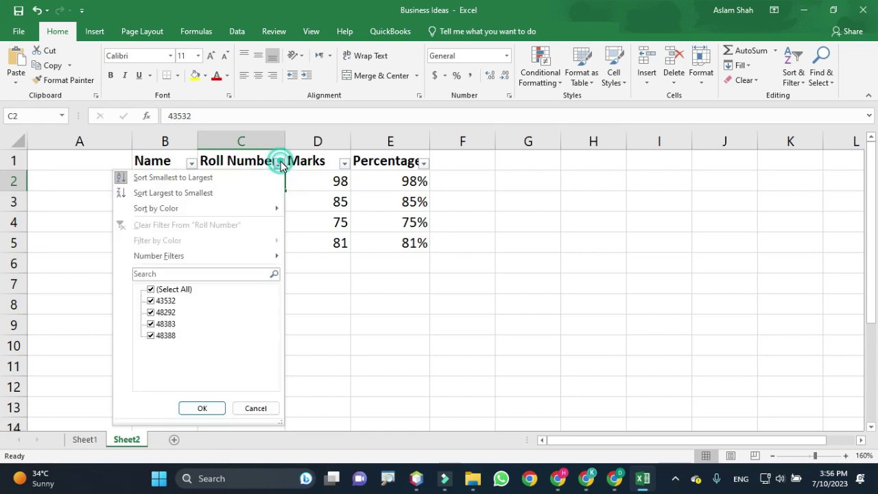
pyautogui.click(177, 197)
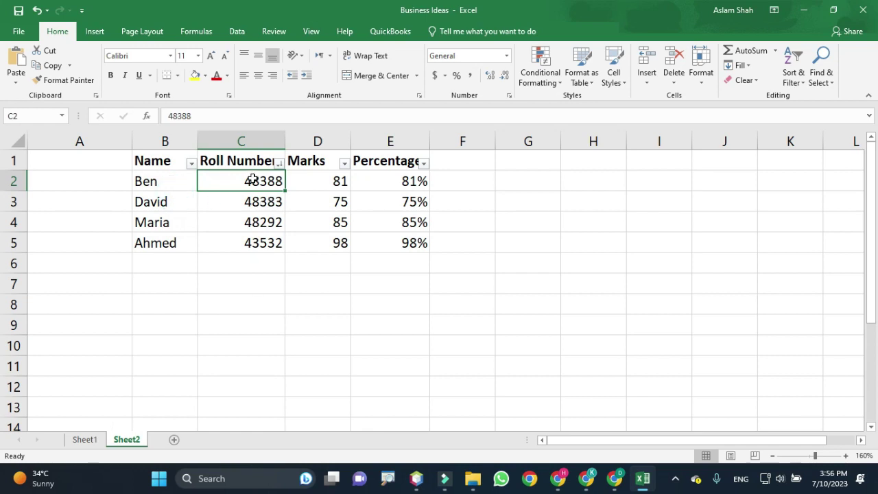
pyautogui.click(244, 243)
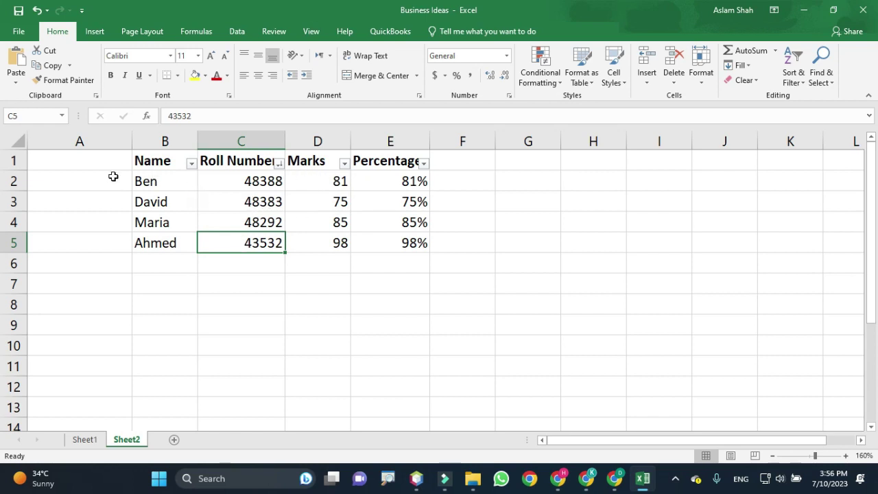
# Step: Sort the table alphabetically by the Name column, A to Z
pyautogui.click(156, 165)
pyautogui.hotkey('ctrl', 'space')
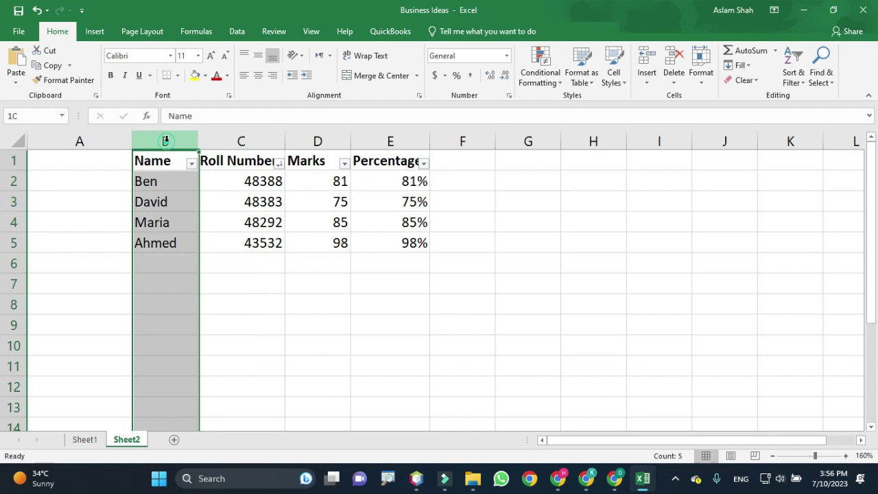
pyautogui.click(167, 182)
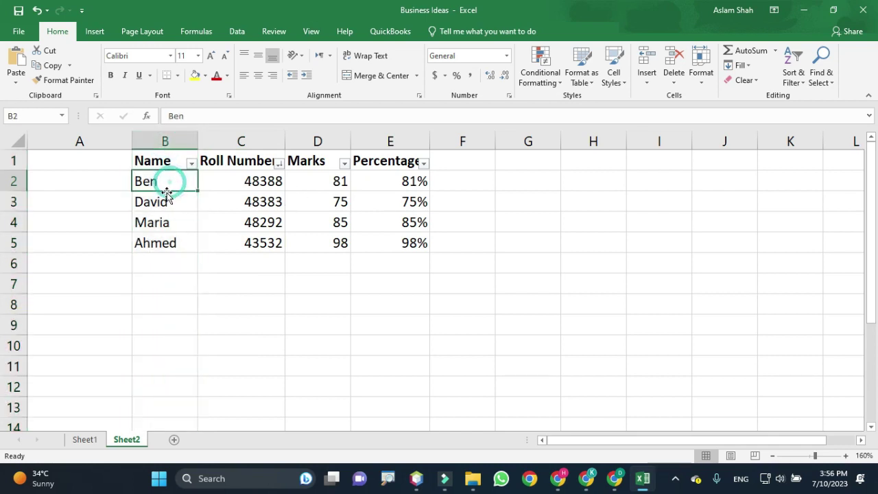
pyautogui.click(167, 201)
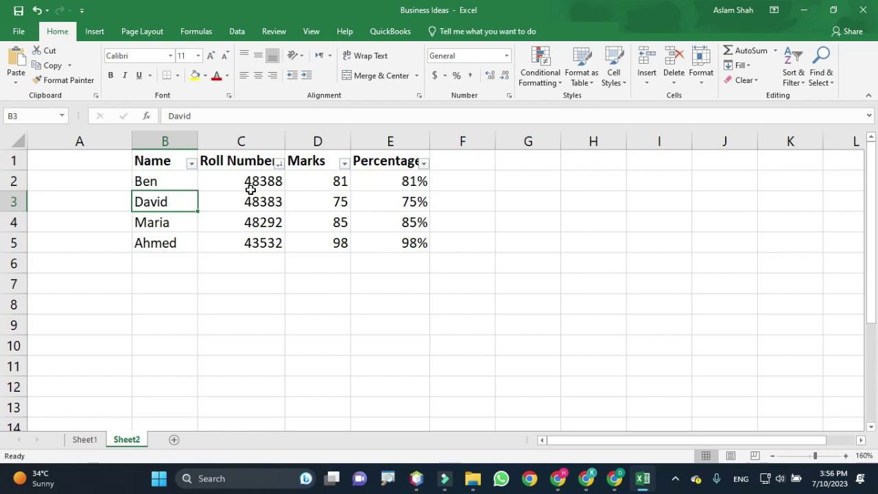
pyautogui.click(191, 164)
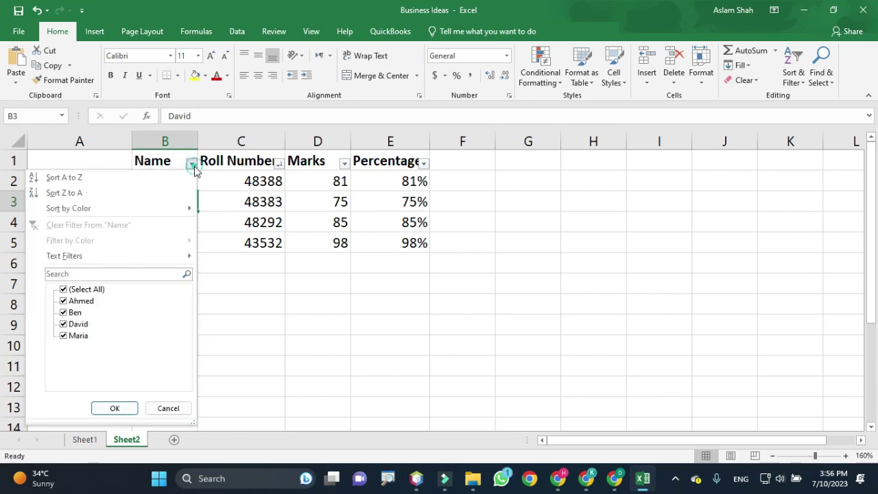
pyautogui.click(79, 180)
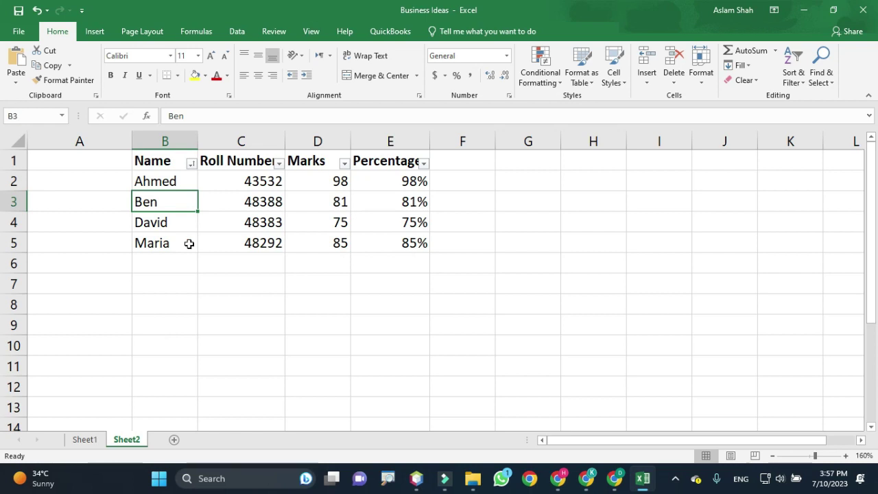
# Step: Sort the table by the Name column in reverse alphabetical order, Z to A, and check the first and last names
pyautogui.click(192, 164)
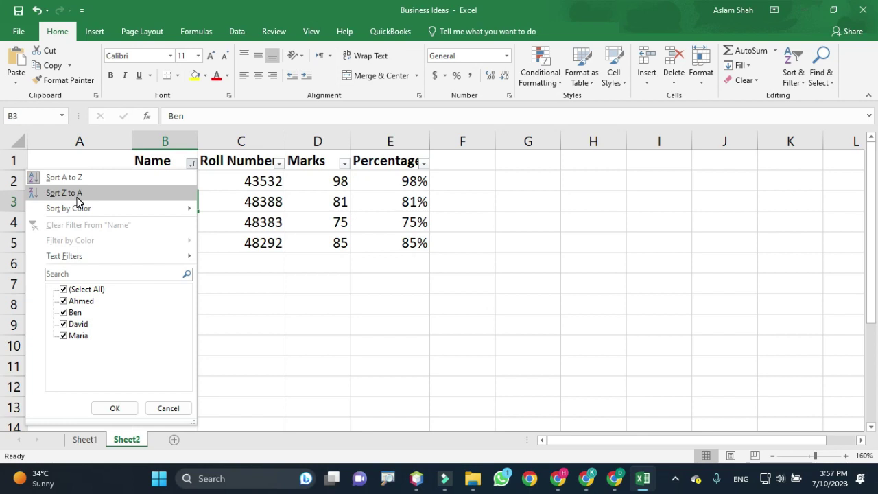
pyautogui.click(77, 199)
pyautogui.click(172, 181)
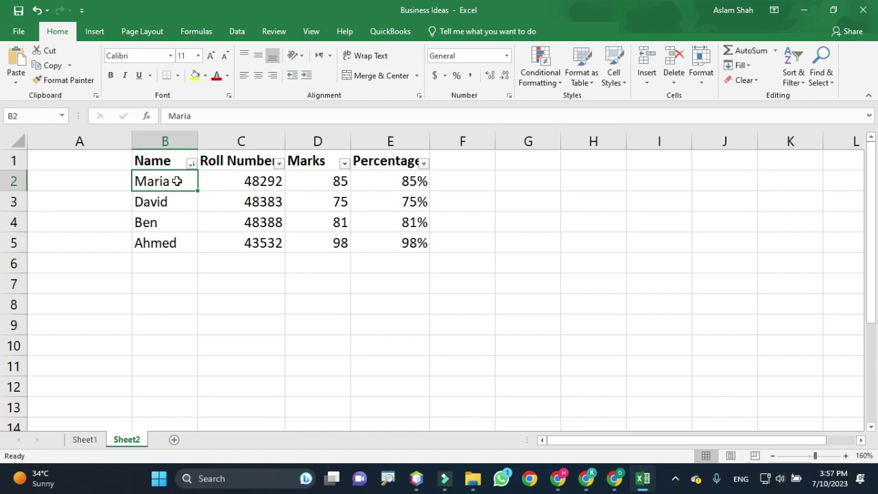
pyautogui.click(166, 243)
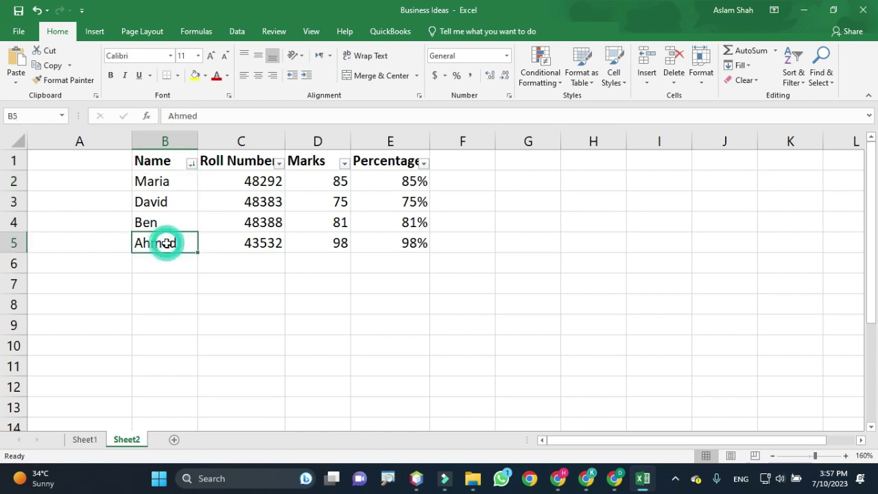